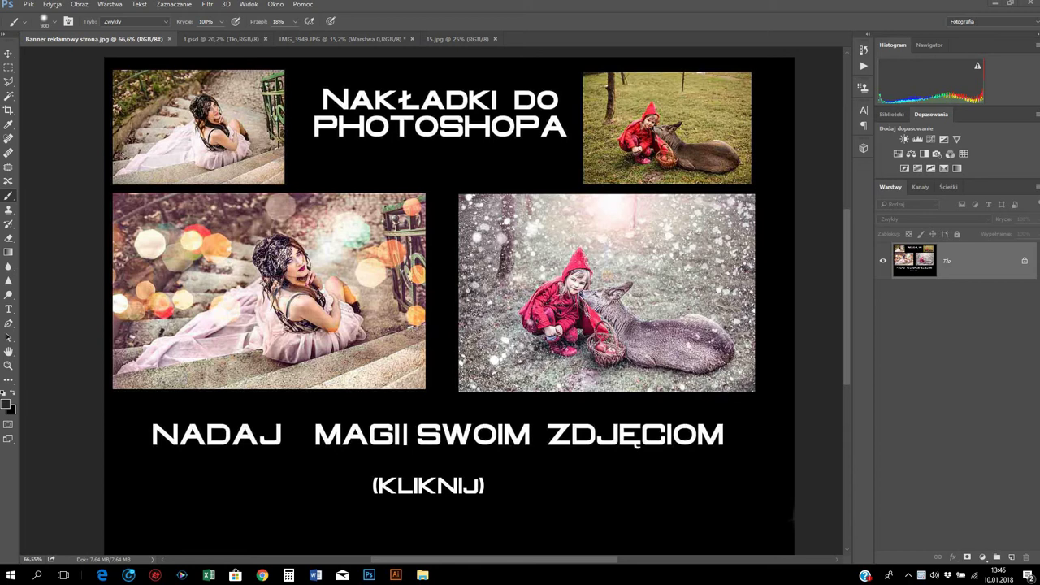
# Step: Zoom into the 1.psd example collage, then switch to the IMG_3949.JPG girl photo
pyautogui.click(215, 39)
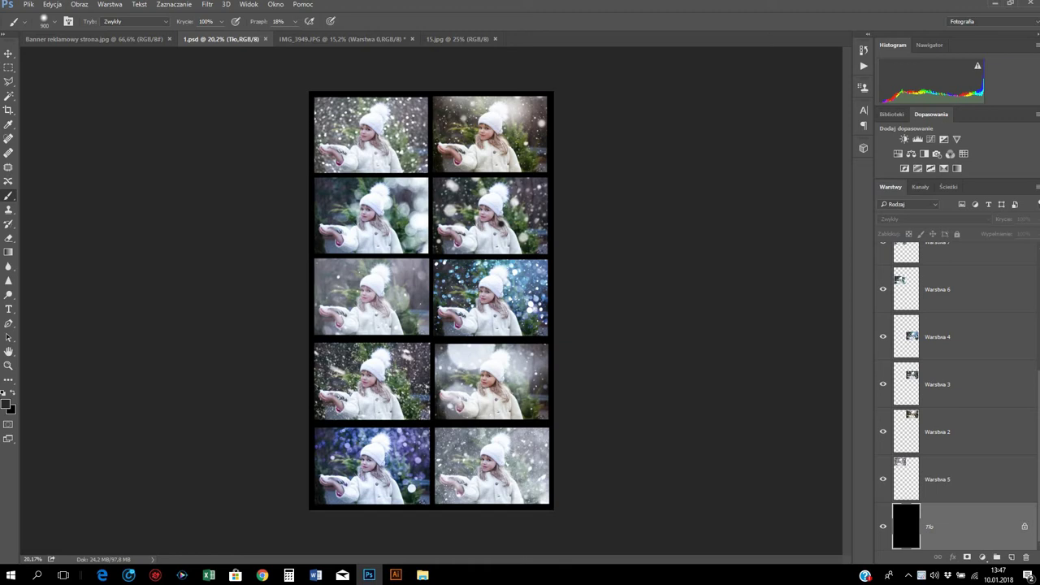
pyautogui.scroll(1, 431, 301)
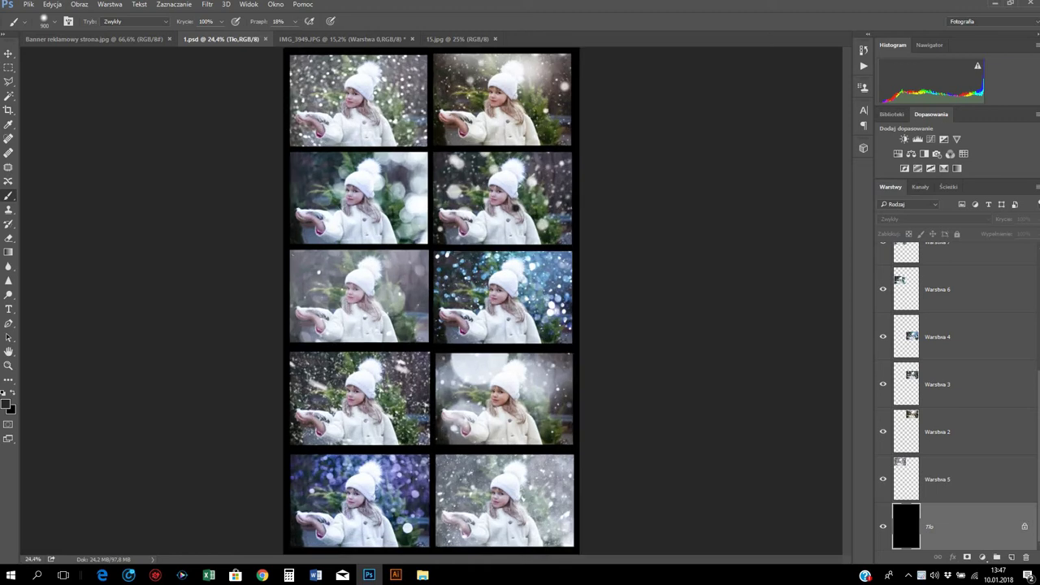
pyautogui.click(356, 39)
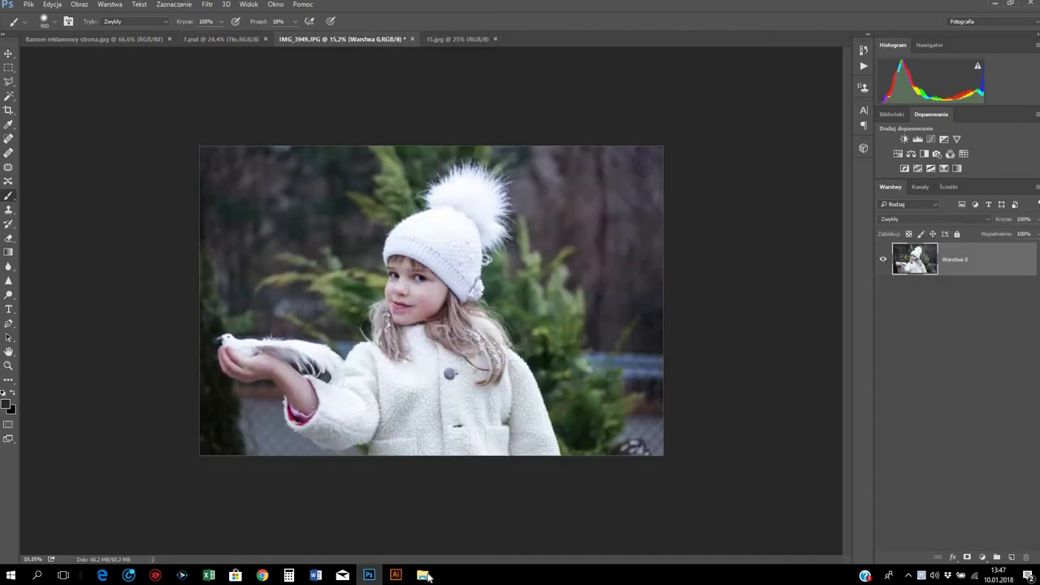
# Step: From the Nakładki Zimowe do Photoshopa folder, drag snow texture 77 into the girl photo
pyautogui.click(451, 541)
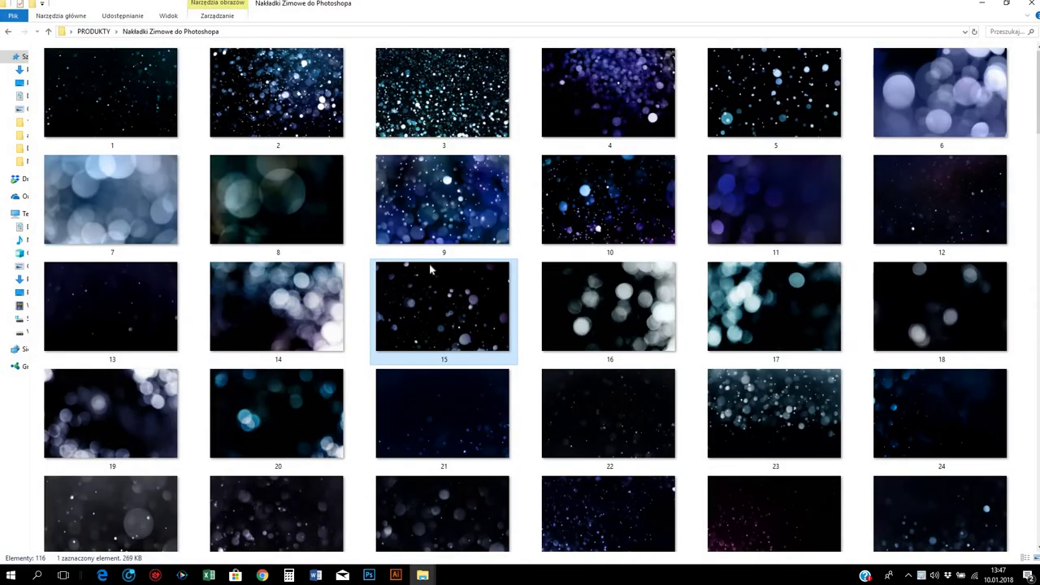
pyautogui.moveTo(442, 306)
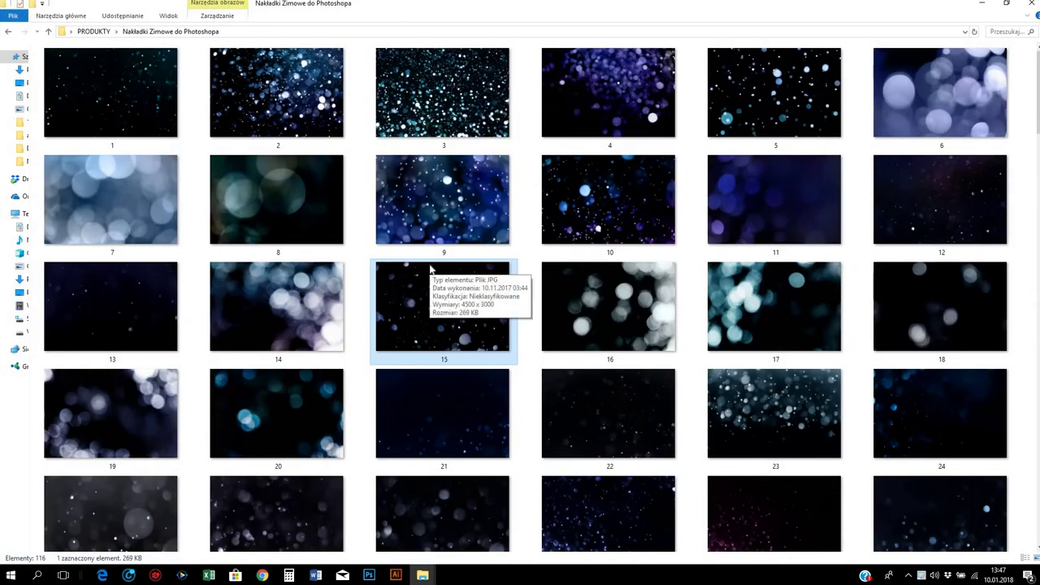
pyautogui.scroll(-5, 414, 276)
pyautogui.scroll(-3, 413, 276)
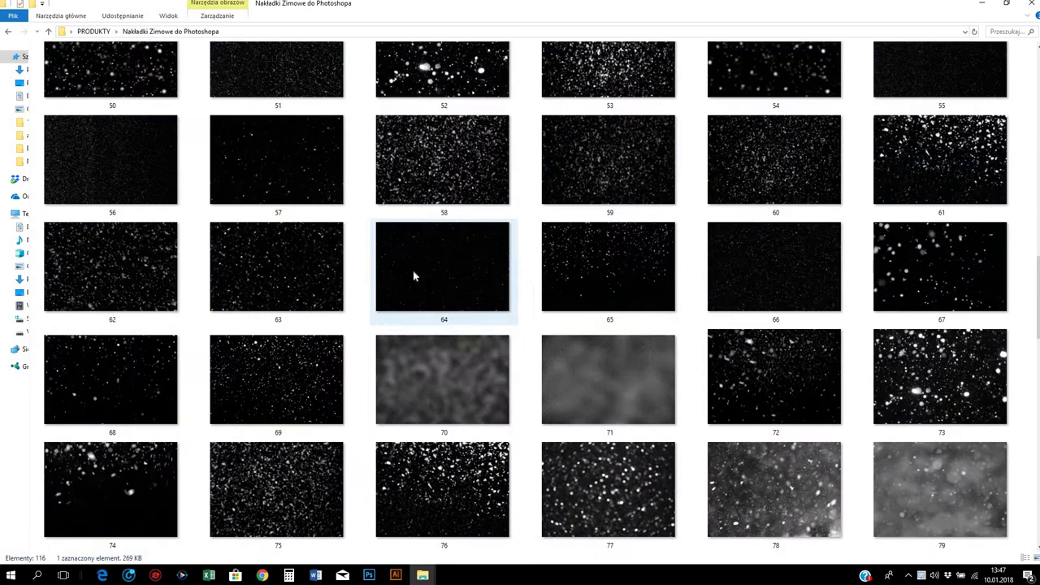
pyautogui.moveTo(441, 267)
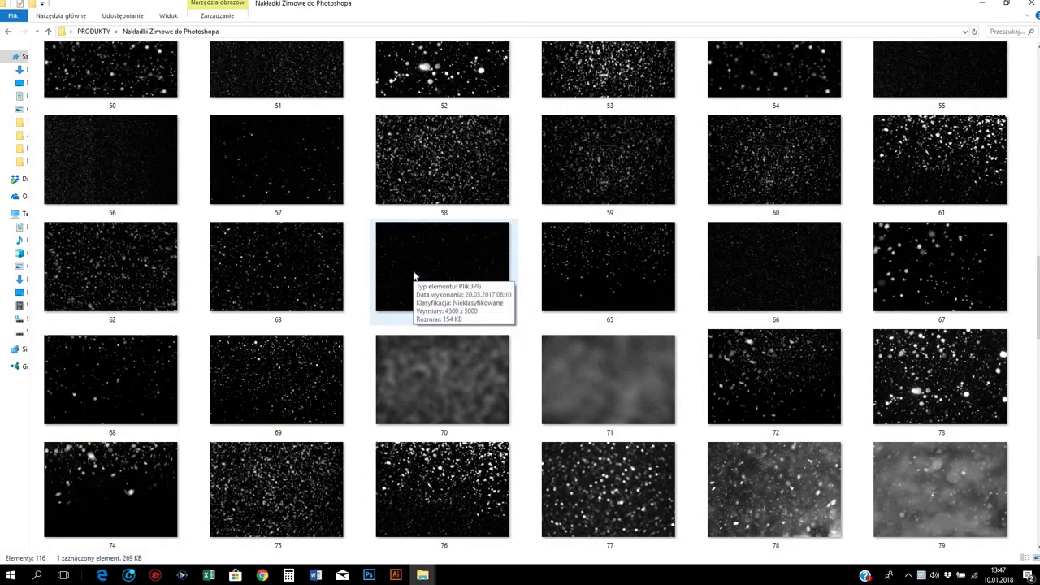
pyautogui.scroll(-3, 541, 321)
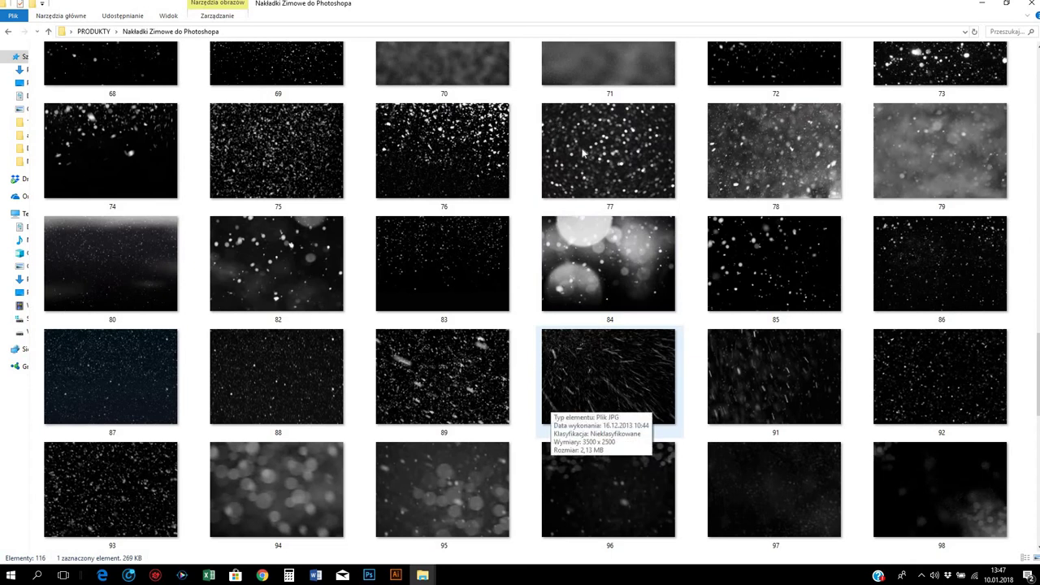
pyautogui.click(619, 180)
pyautogui.moveTo(619, 180)
pyautogui.mouseDown()
pyautogui.moveTo(376, 459)
pyautogui.moveTo(371, 266)
pyautogui.moveTo(380, 288)
pyautogui.mouseUp()
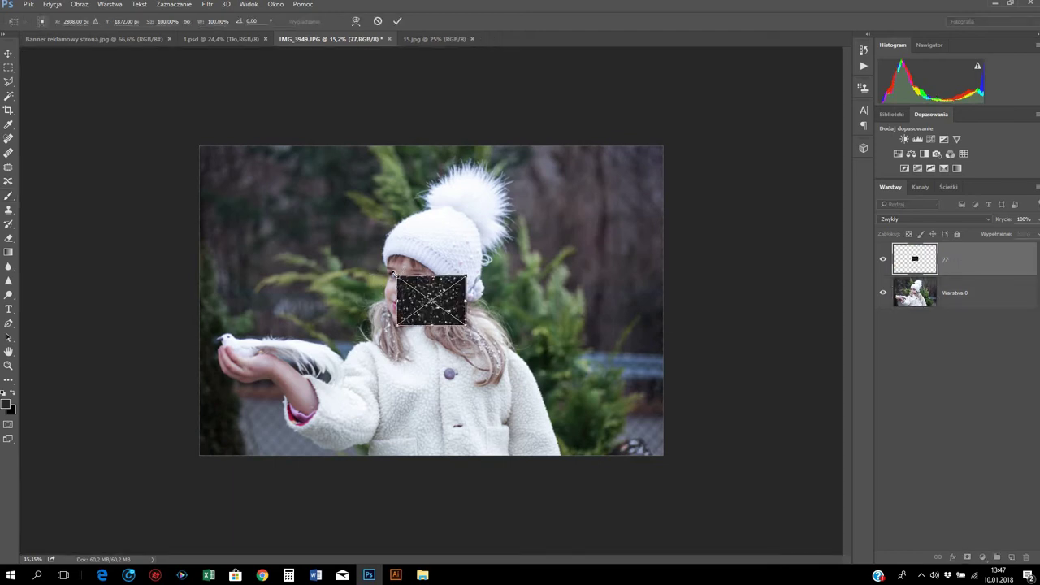
# Step: Stretch snow layer 77 to cover the whole photo and commit the transform
pyautogui.moveTo(394, 273); pyautogui.dragTo(199, 136)
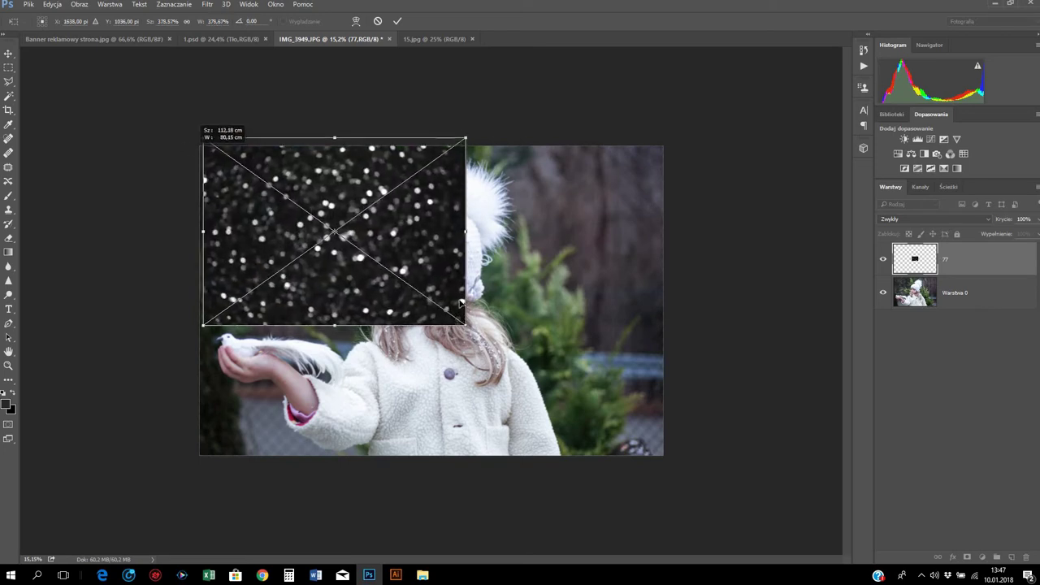
pyautogui.moveTo(465, 328); pyautogui.dragTo(666, 468)
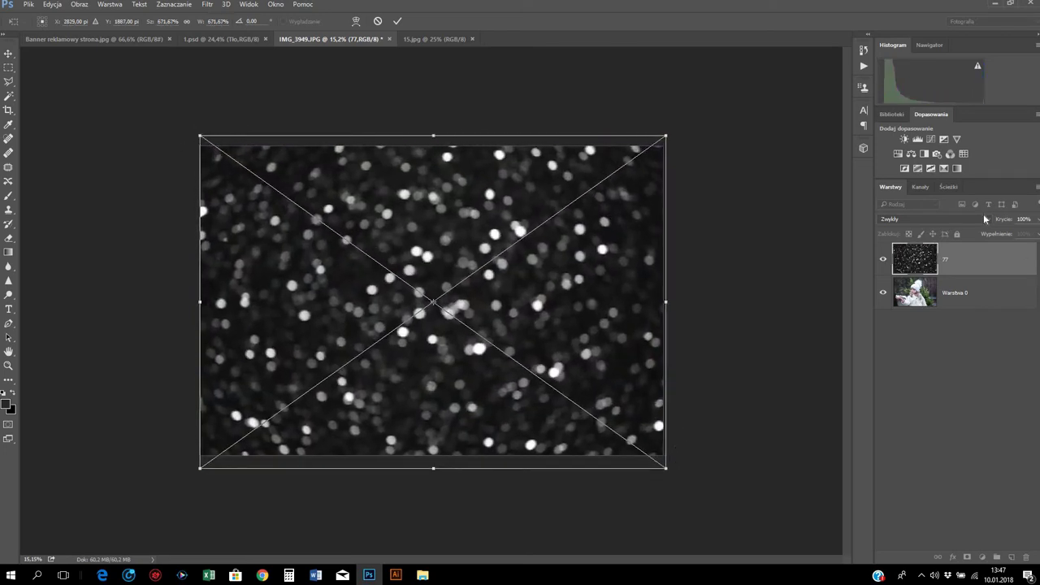
pyautogui.press('b')
pyautogui.press('Return')
# Step: Set snow layer 77 to Ekran (Screen) blend mode and lower its opacity slightly
pyautogui.click(975, 218)
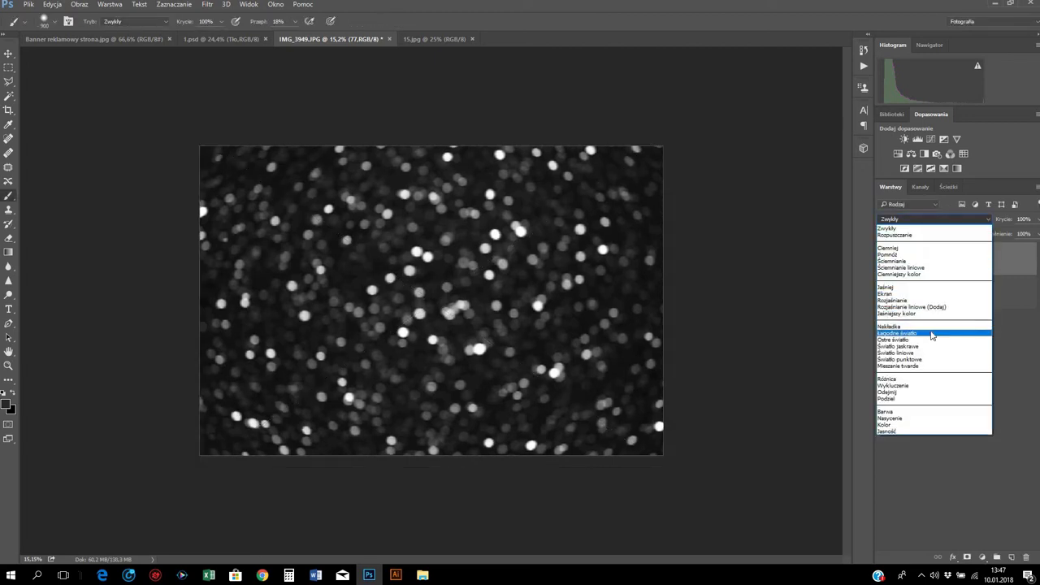
pyautogui.click(927, 293)
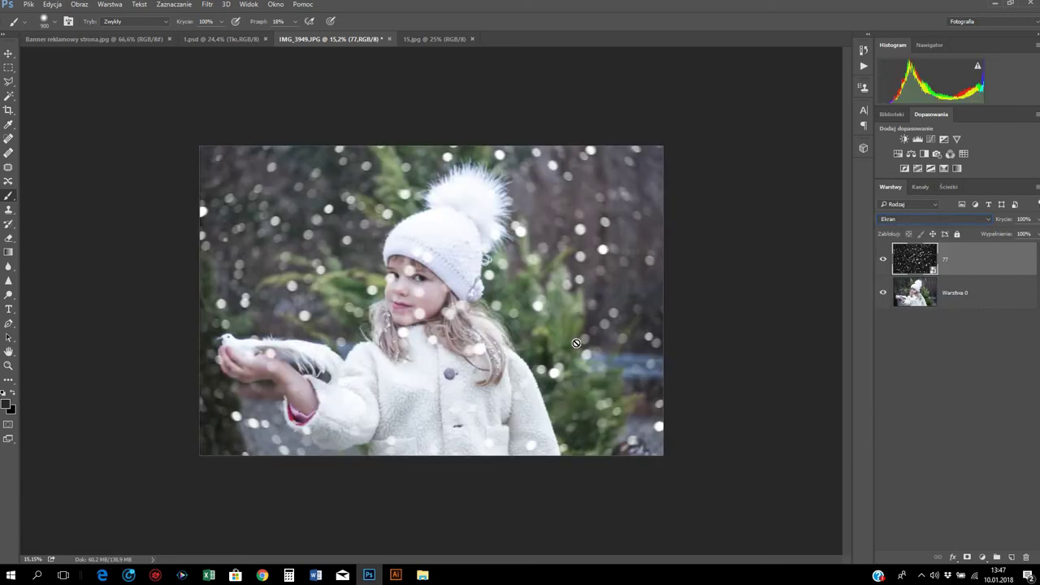
pyautogui.click(1037, 220)
pyautogui.moveTo(1035, 234)
pyautogui.mouseDown()
pyautogui.moveTo(988, 236)
pyautogui.moveTo(1038, 235)
pyautogui.mouseUp()
# Step: Mask snow layer 77 off the girl's face, raising brush Flow from 18% to 34%
pyautogui.click(967, 557)
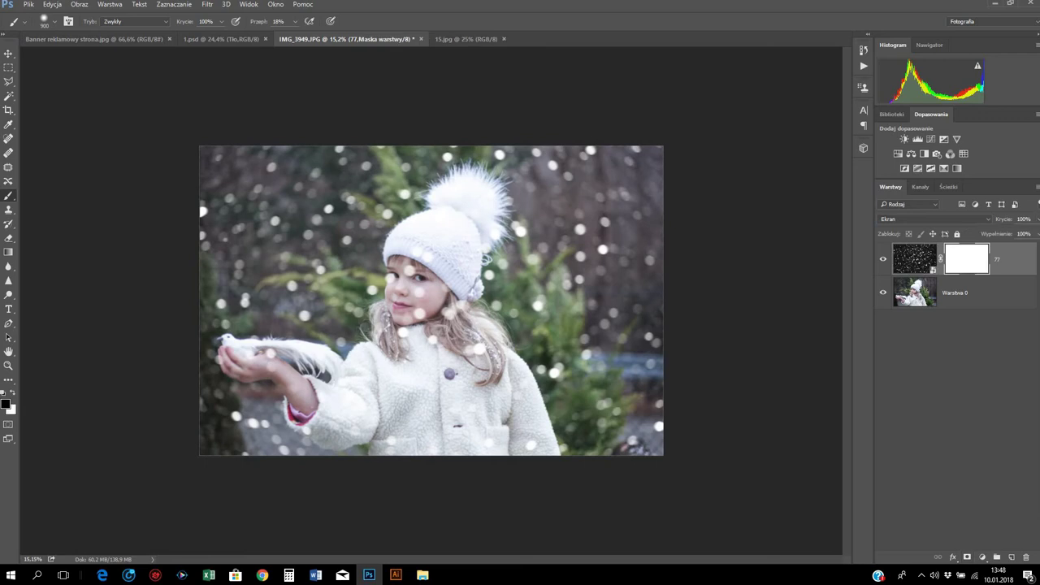
pyautogui.moveTo(411, 272); pyautogui.dragTo(451, 313)
pyautogui.click(295, 21)
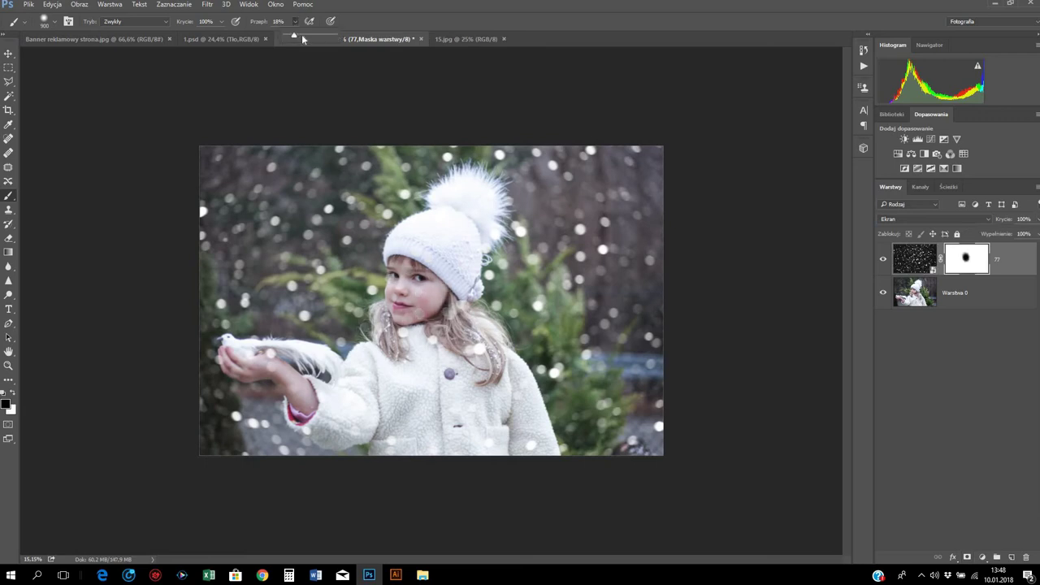
pyautogui.click(303, 39)
pyautogui.moveTo(402, 329)
pyautogui.mouseDown()
pyautogui.moveTo(264, 366)
pyautogui.moveTo(532, 446)
pyautogui.mouseUp()
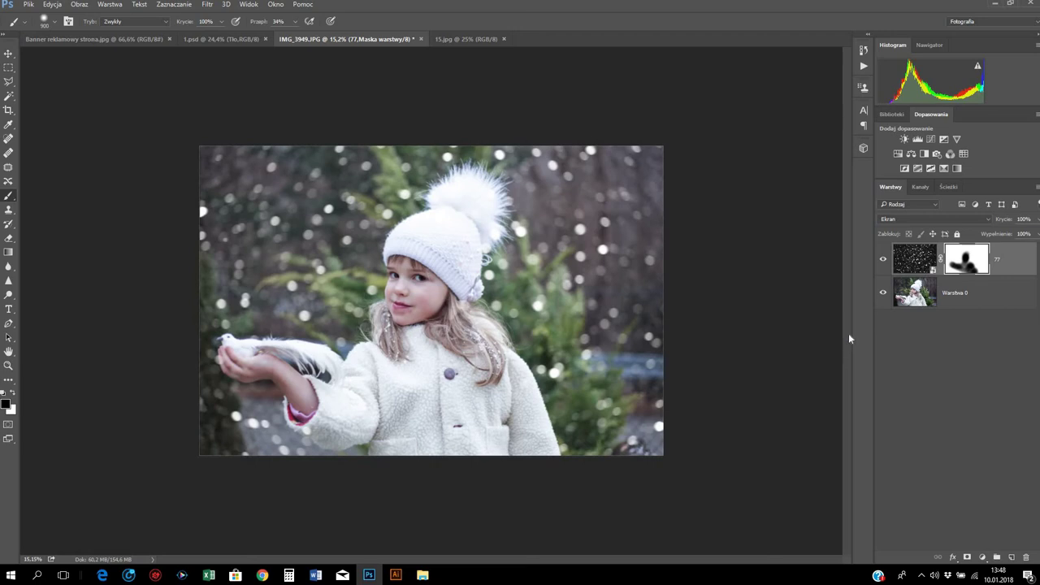
# Step: Duplicate snow layer 77, undo it, then delete layer 77 entirely
pyautogui.click(907, 265)
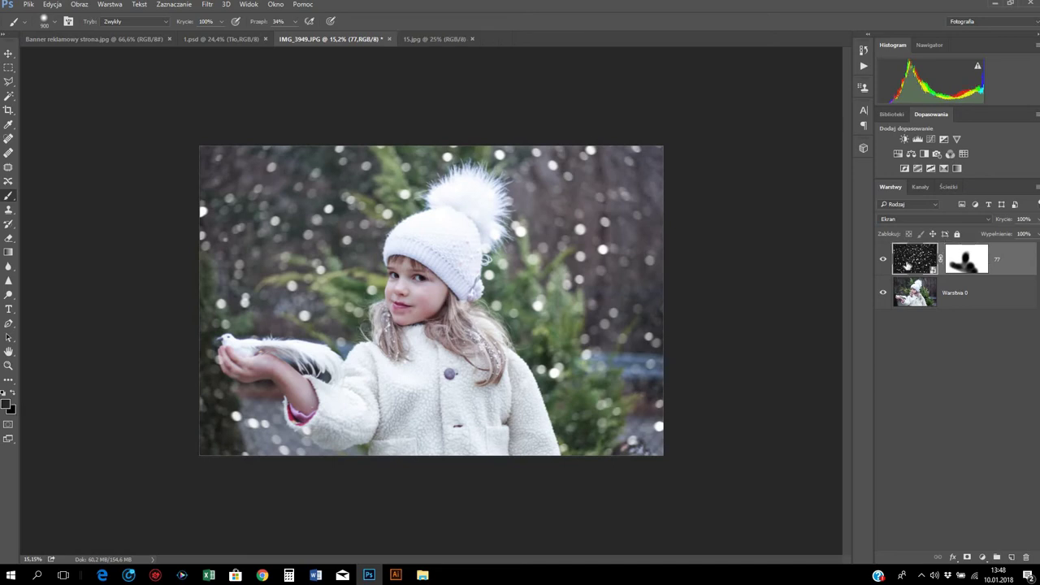
pyautogui.hotkey('ctrl', 'j')
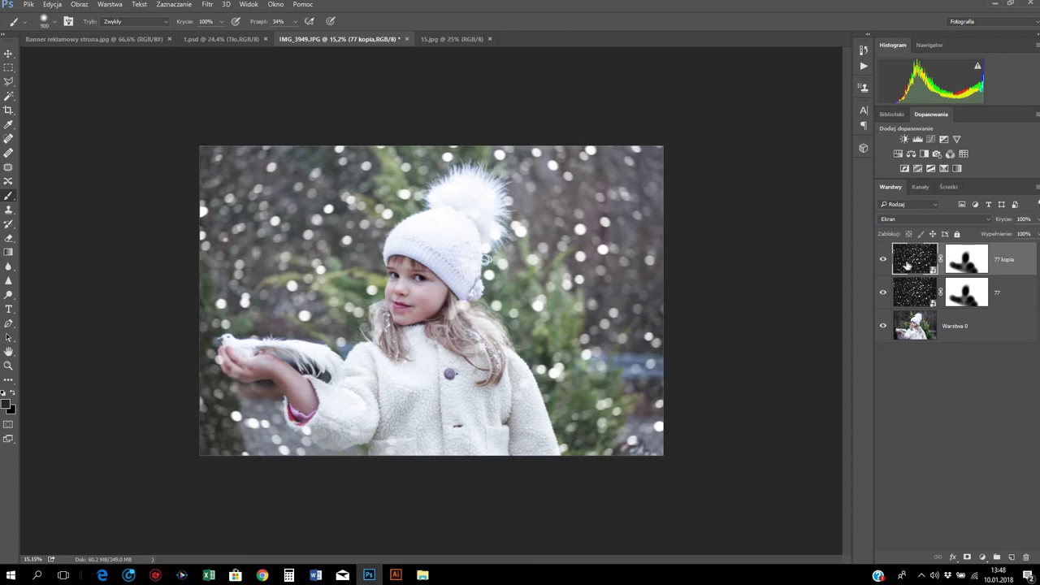
pyautogui.hotkey('ctrl', 'z')
pyautogui.press('Delete')
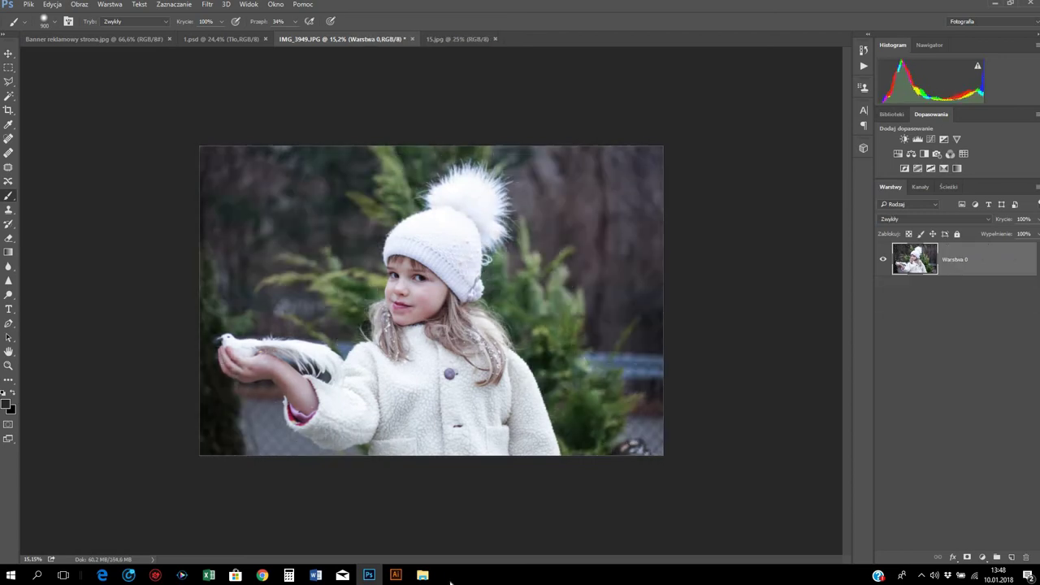
# Step: Drag bokeh image 2 from the overlay folder into the girl photo
pyautogui.click(465, 536)
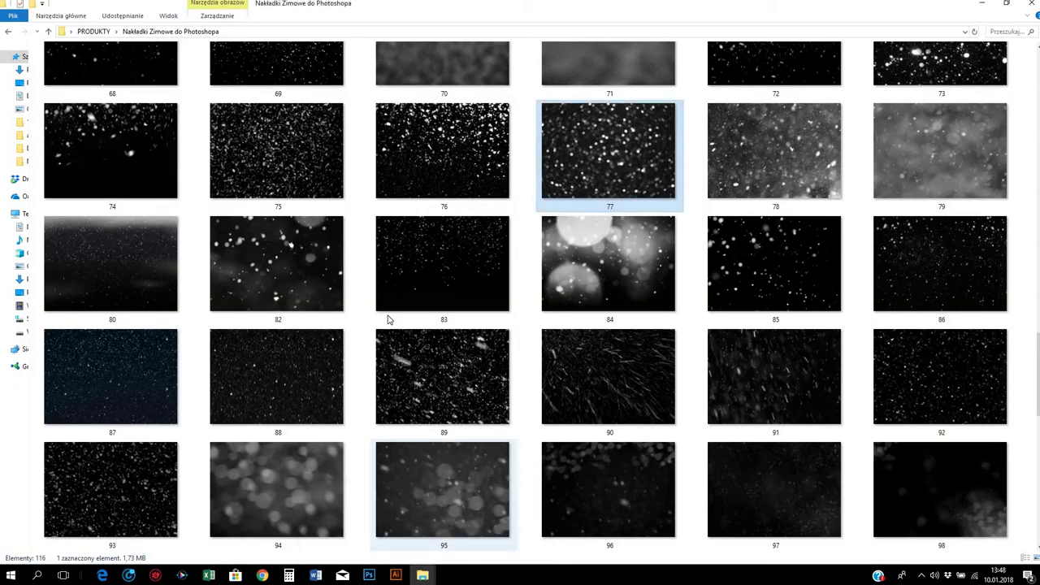
pyautogui.scroll(5, 387, 319)
pyautogui.scroll(-3, 387, 319)
pyautogui.scroll(3, 388, 319)
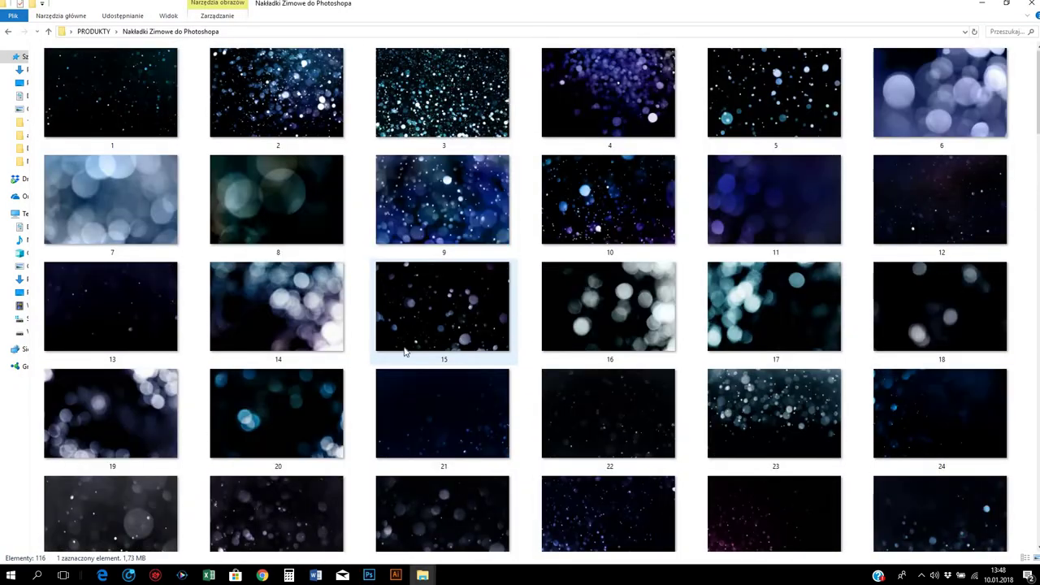
pyautogui.moveTo(284, 126); pyautogui.dragTo(387, 310)
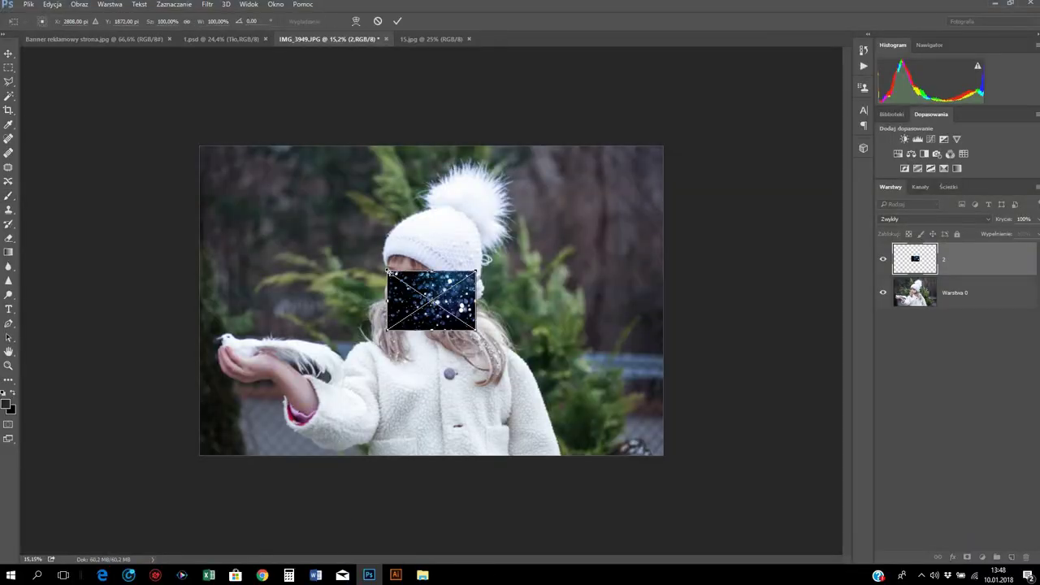
# Step: Stretch bokeh layer 2 over the photo, commit it and blend in Screen mode
pyautogui.moveTo(204, 146); pyautogui.dragTo(200, 146)
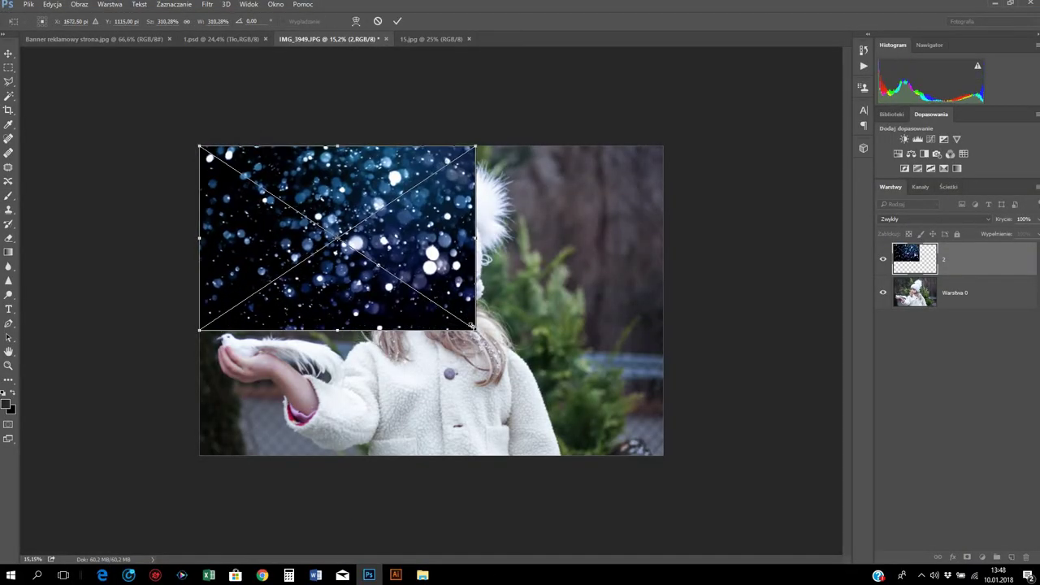
pyautogui.moveTo(476, 330); pyautogui.dragTo(659, 452)
pyautogui.click(398, 21)
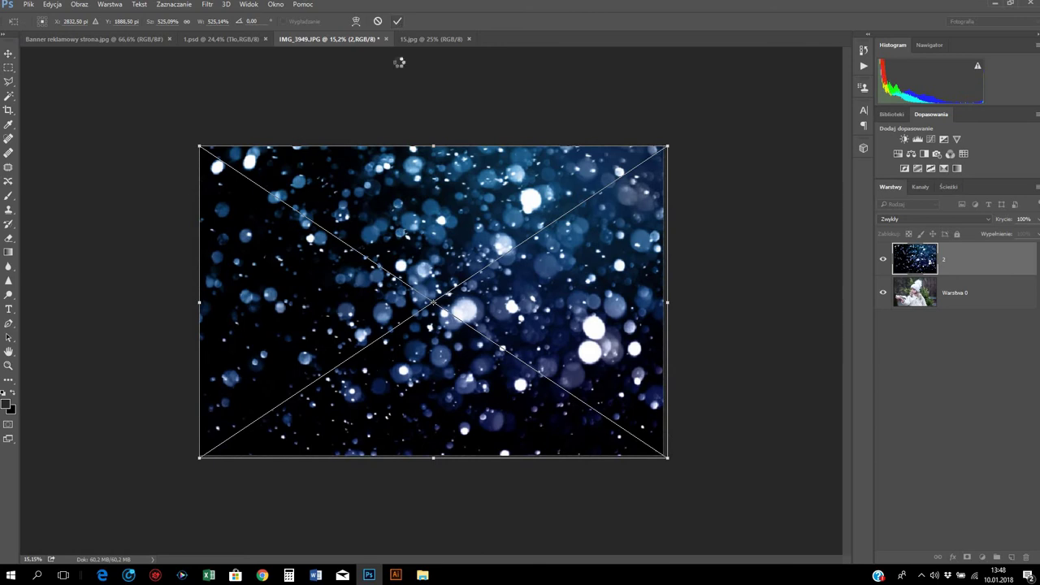
pyautogui.click(920, 219)
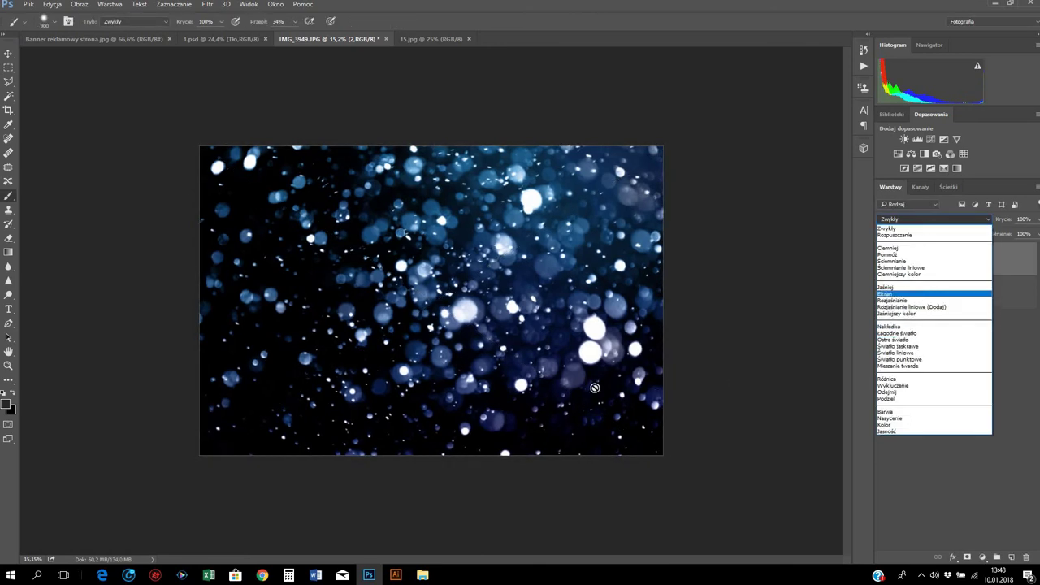
pyautogui.click(924, 293)
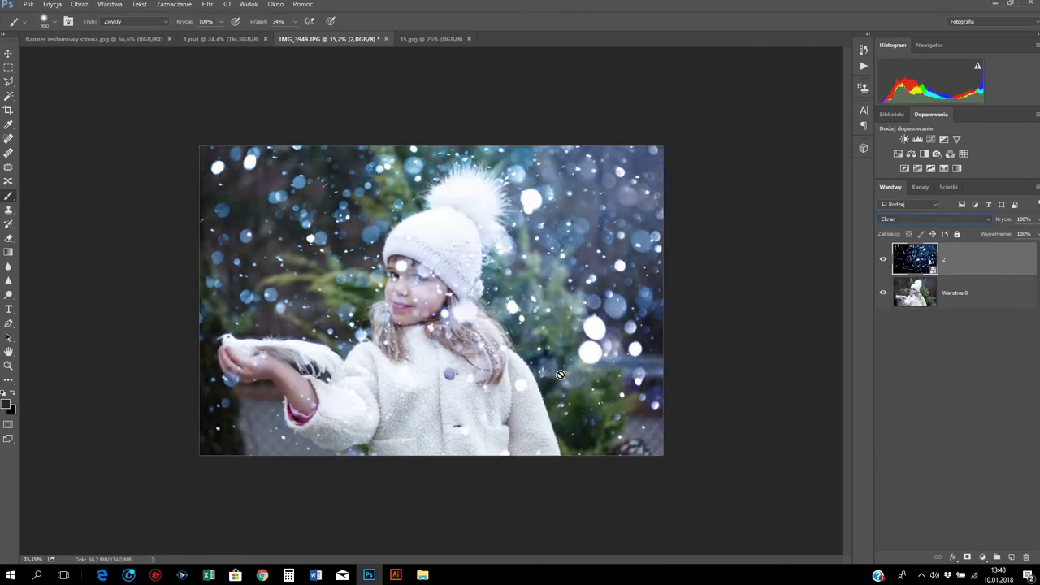
# Step: Mask bokeh spots off the face, hair, hand and coat edge, then delete the layer
pyautogui.click(968, 557)
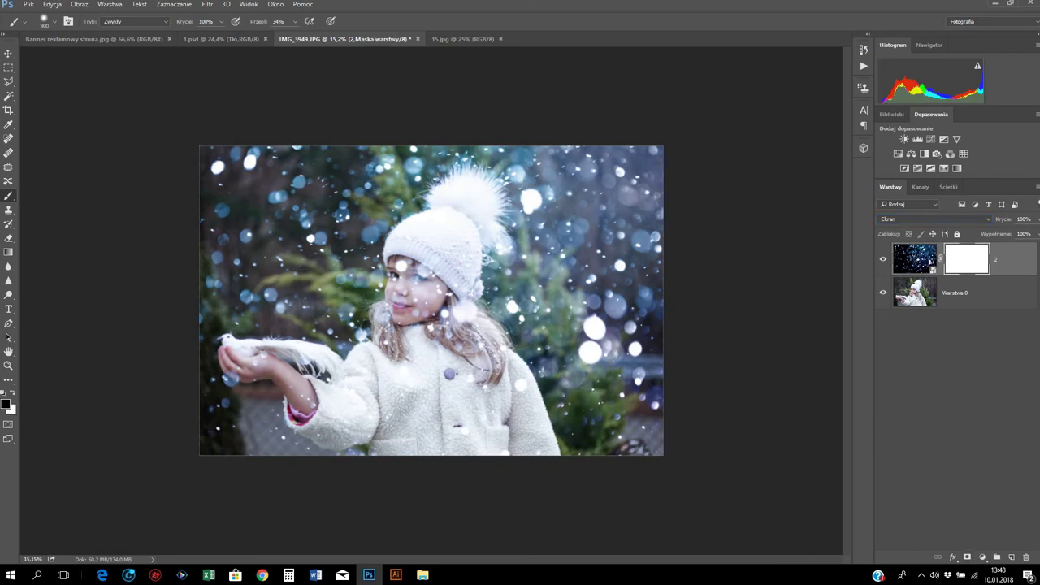
pyautogui.moveTo(401, 266); pyautogui.dragTo(483, 382)
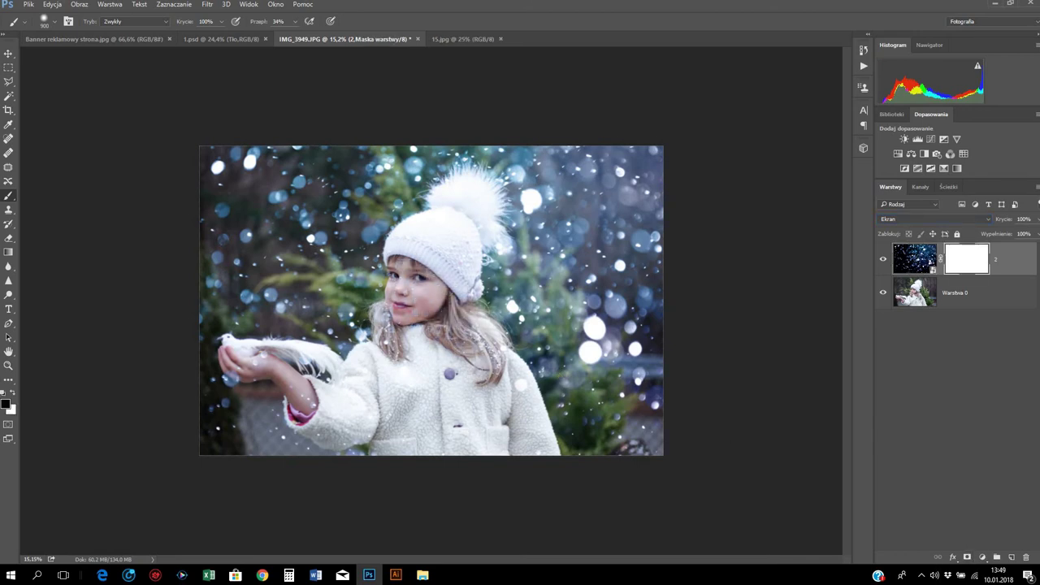
pyautogui.moveTo(235, 373); pyautogui.dragTo(264, 354)
pyautogui.click(520, 385)
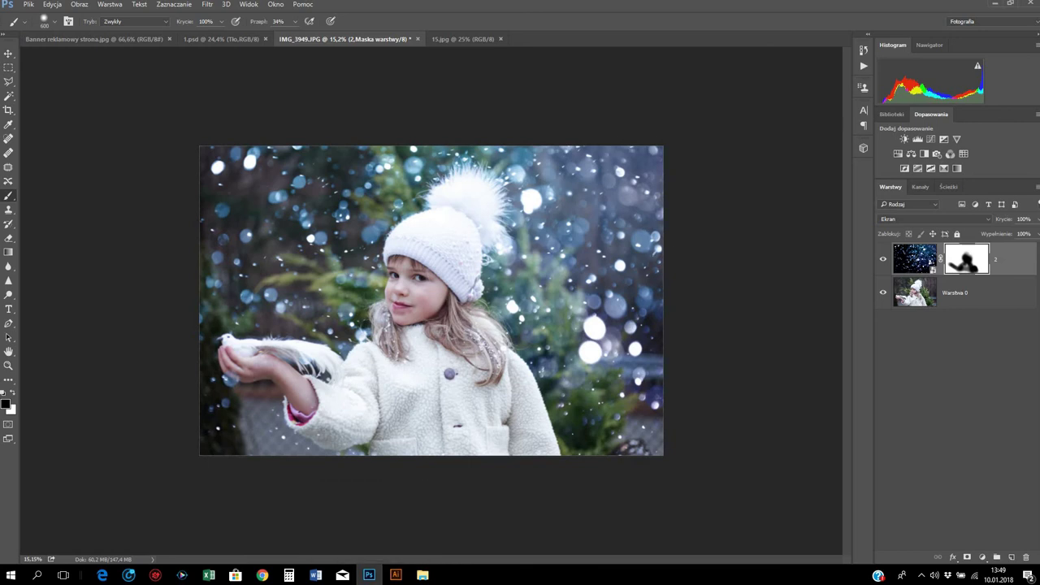
pyautogui.press('Delete')
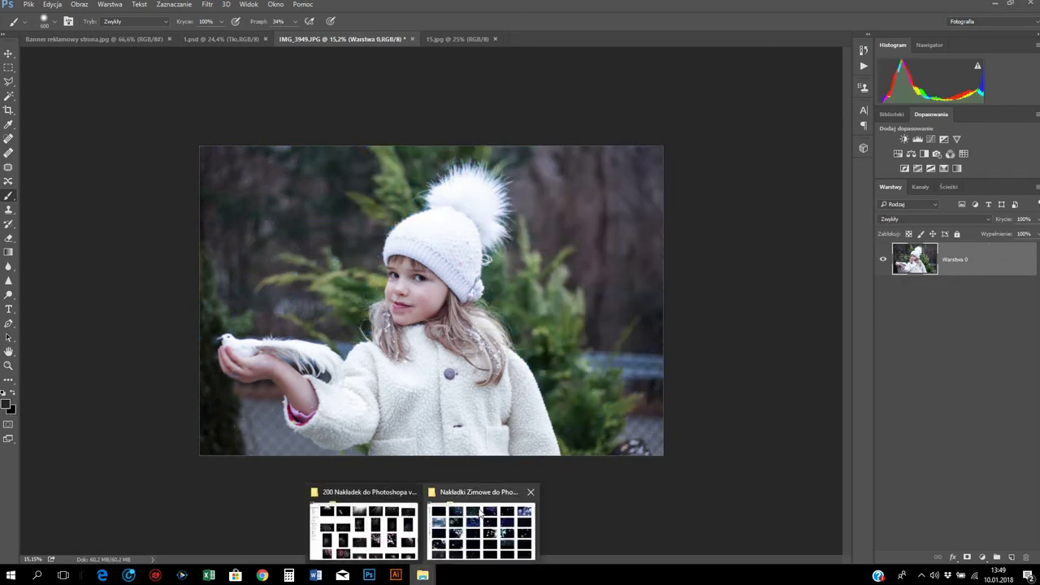
pyautogui.click(481, 520)
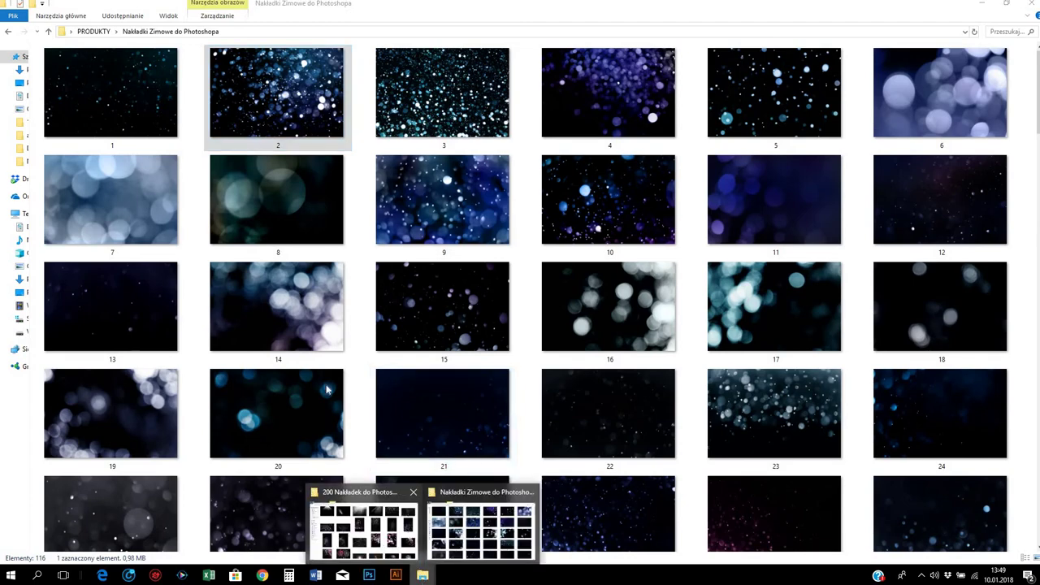
pyautogui.click(364, 529)
pyautogui.scroll(-10, 329, 380)
pyautogui.scroll(13, 329, 388)
pyautogui.scroll(5, 329, 386)
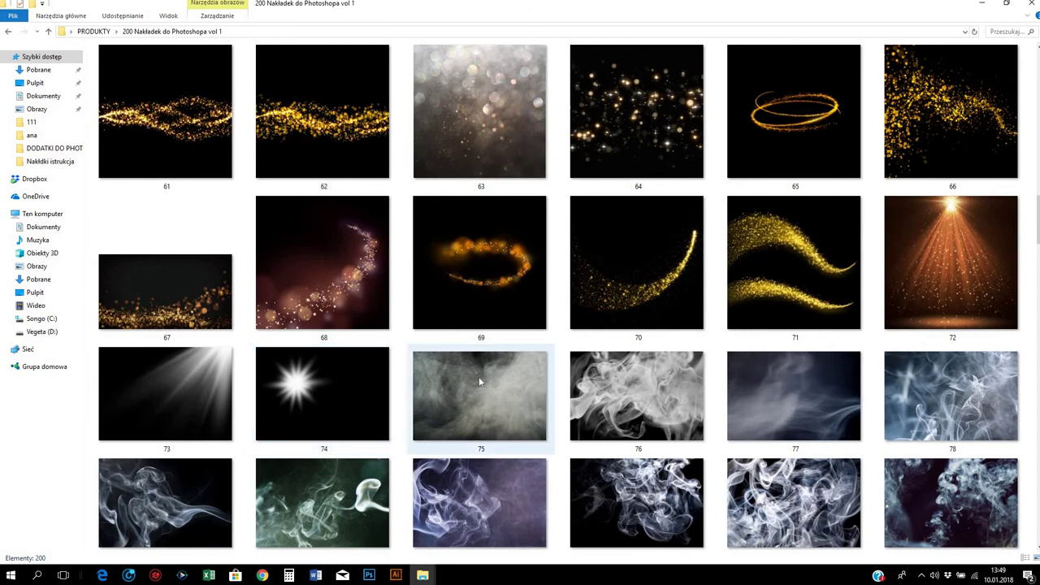
pyautogui.scroll(5, 478, 382)
pyautogui.scroll(-5, 480, 380)
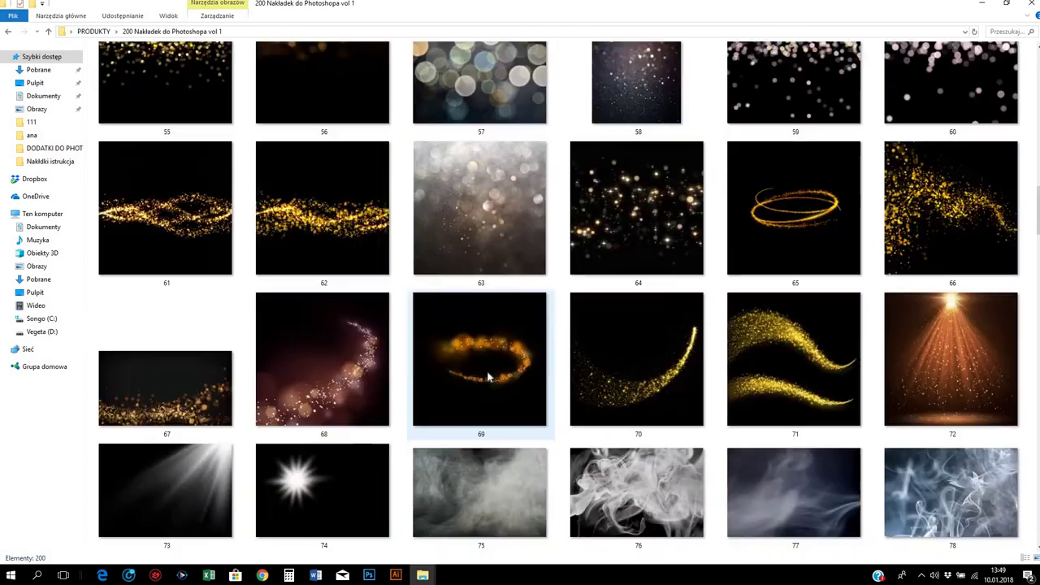
pyautogui.scroll(-5, 486, 373)
pyautogui.scroll(-5, 471, 380)
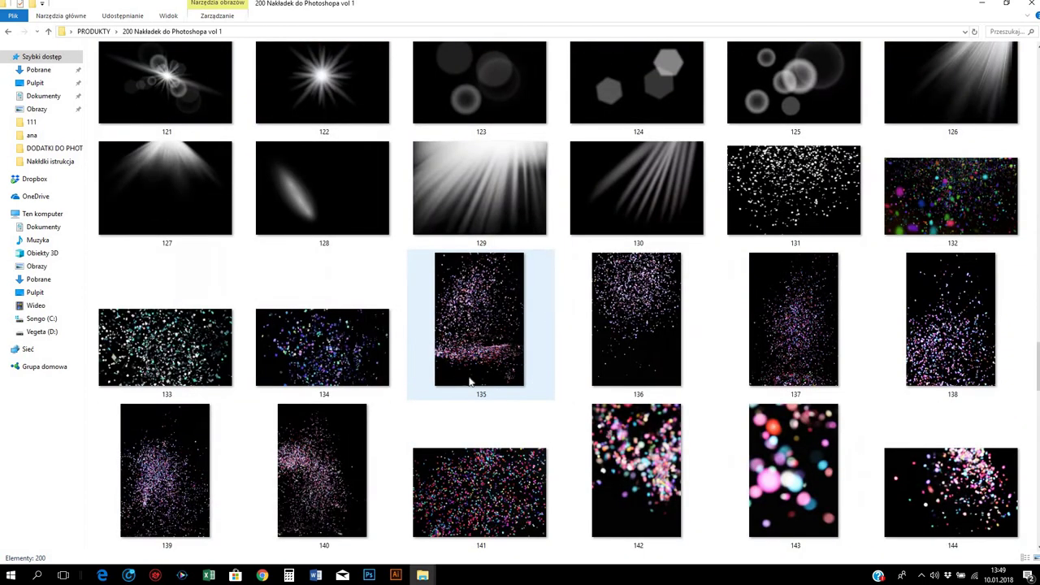
pyautogui.click(423, 575)
pyautogui.click(445, 553)
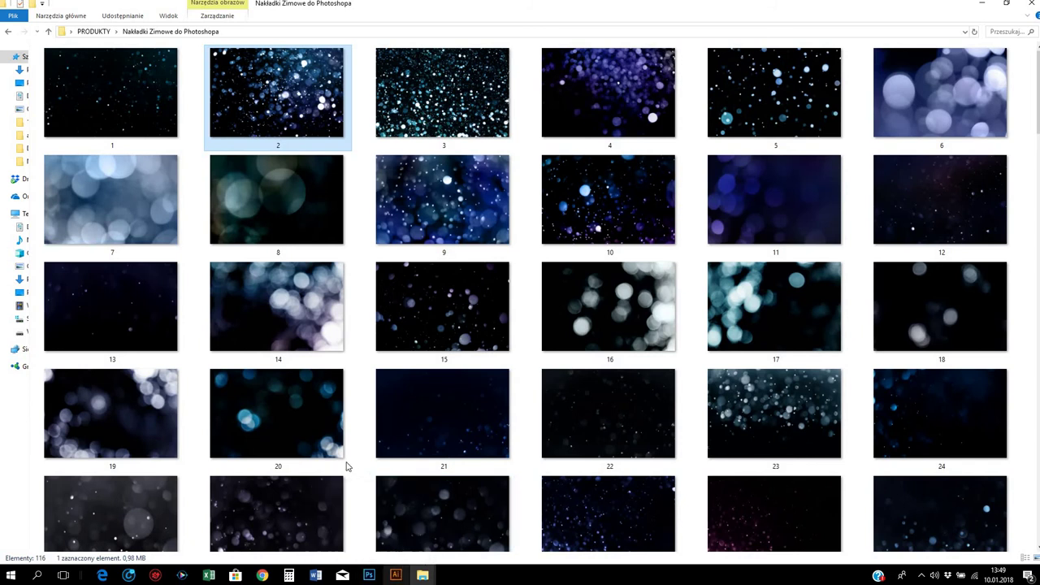
pyautogui.moveTo(368, 575)
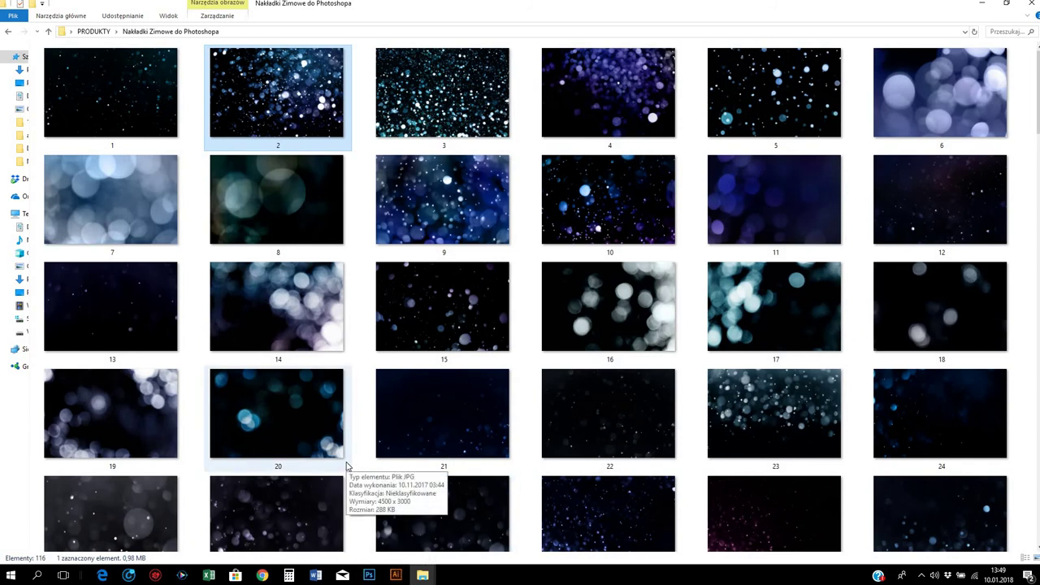
pyautogui.click(369, 575)
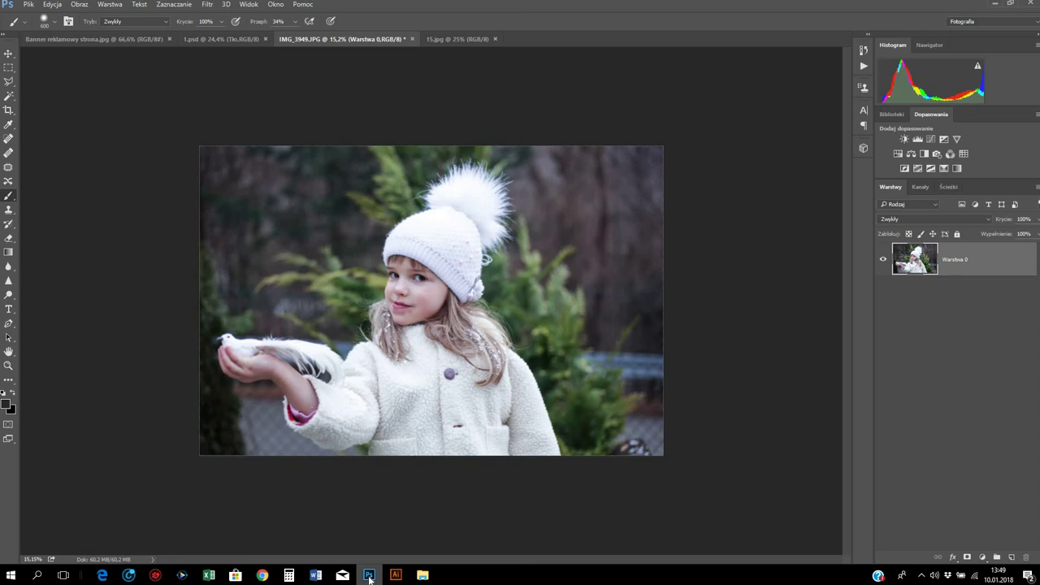
# Step: Unlock the 15.jpg background as a layer and move it into the girl photo
pyautogui.click(454, 37)
pyautogui.doubleClick(953, 271)
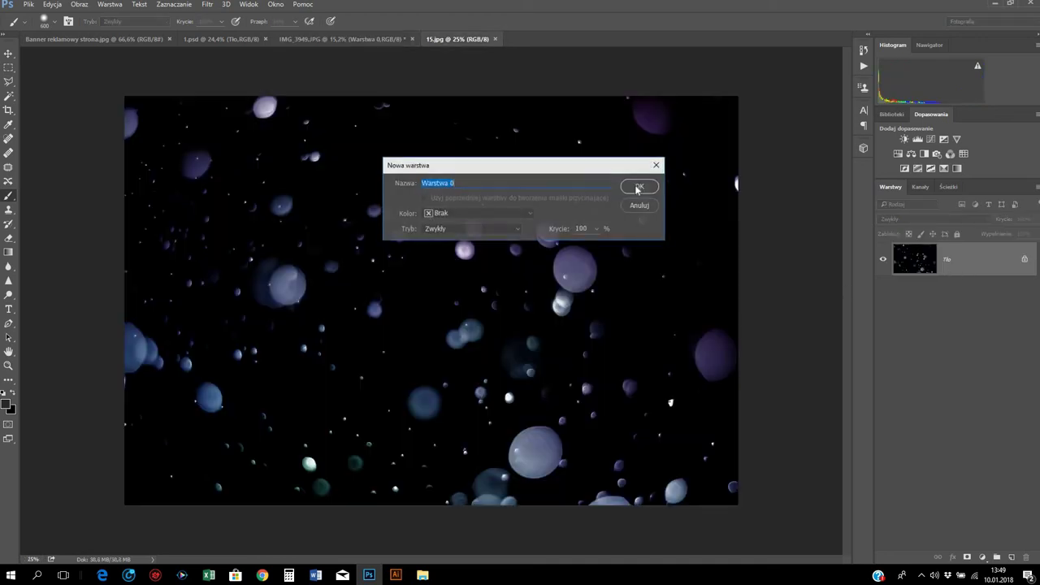
pyautogui.click(633, 185)
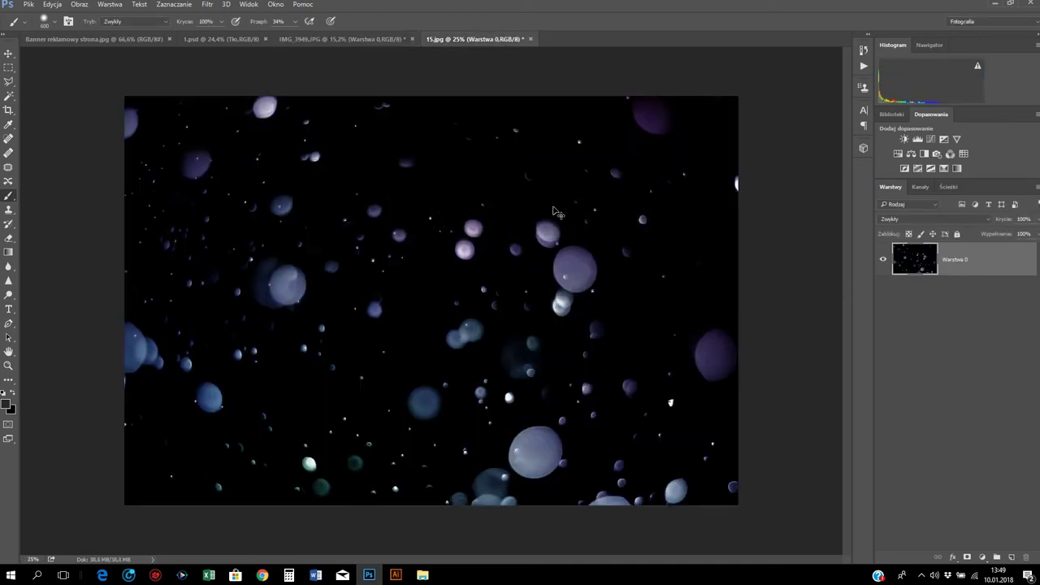
pyautogui.press('v')
pyautogui.moveTo(485, 336)
pyautogui.mouseDown()
pyautogui.moveTo(369, 32)
pyautogui.moveTo(413, 313)
pyautogui.moveTo(415, 303)
pyautogui.mouseUp()
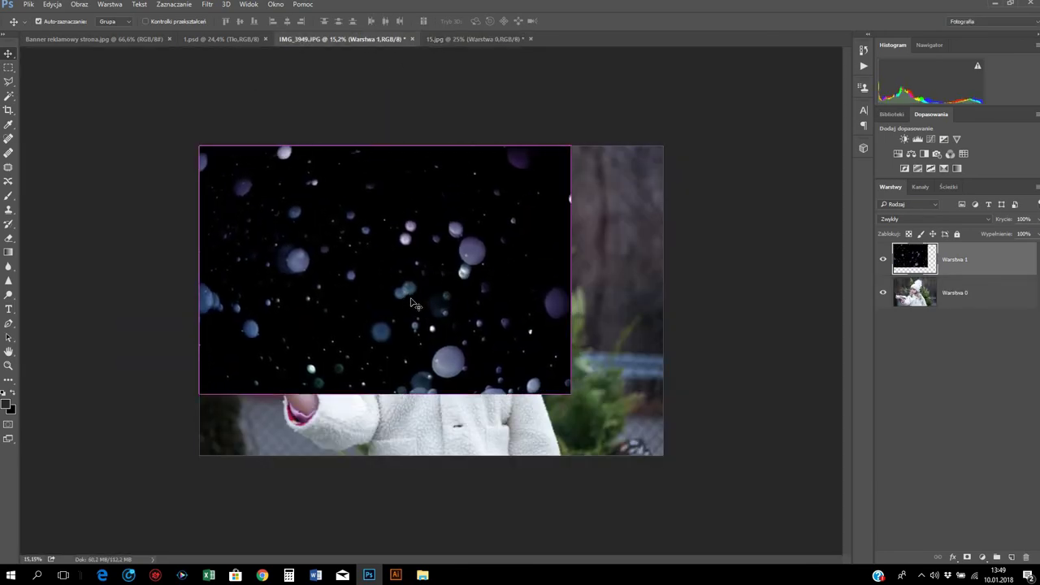
# Step: Scale Warstwa 1 to fill the canvas, set Ekran blend mode and duplicate it
pyautogui.hotkey('ctrl', 't')
pyautogui.moveTo(625, 444); pyautogui.dragTo(664, 455)
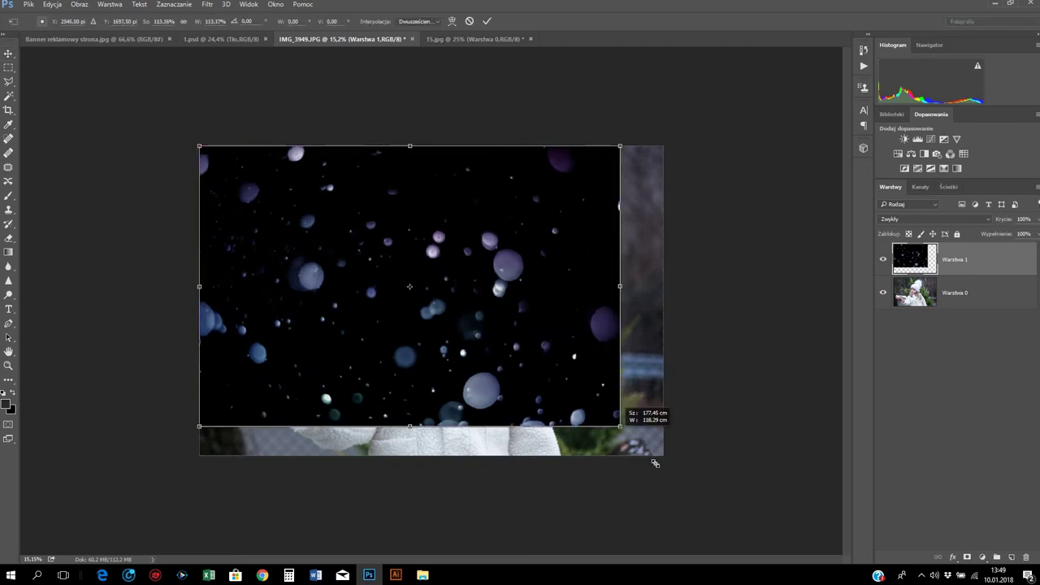
pyautogui.press('Return')
pyautogui.click(918, 219)
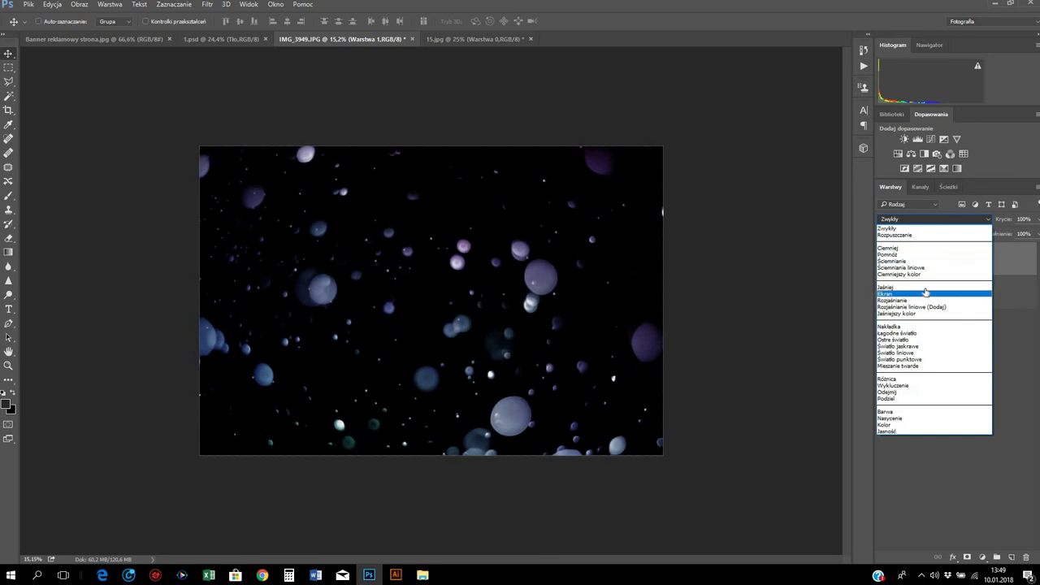
pyautogui.click(922, 294)
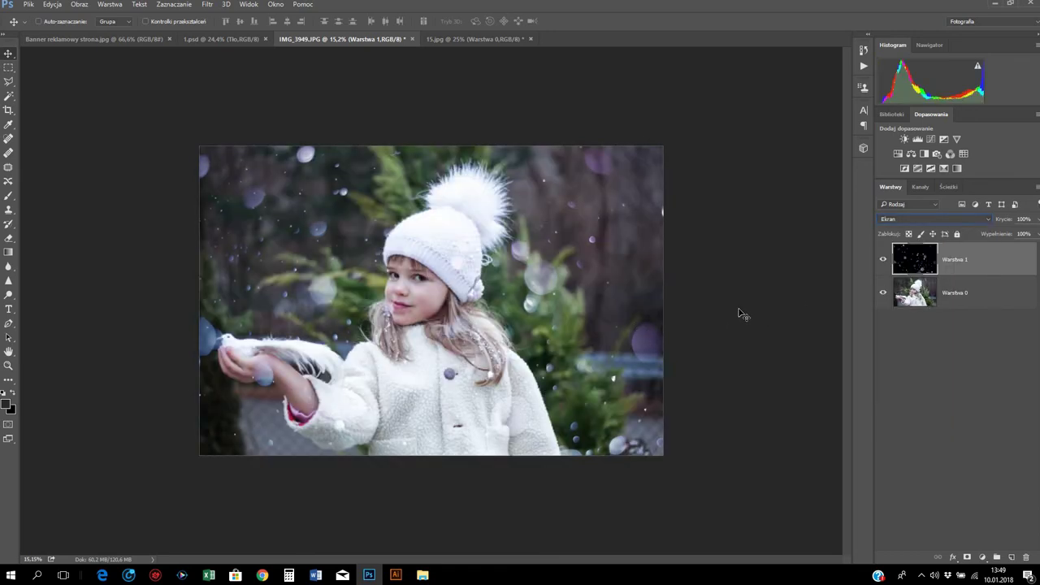
pyautogui.press('ctrl')
pyautogui.hotkey('ctrl', 'j')
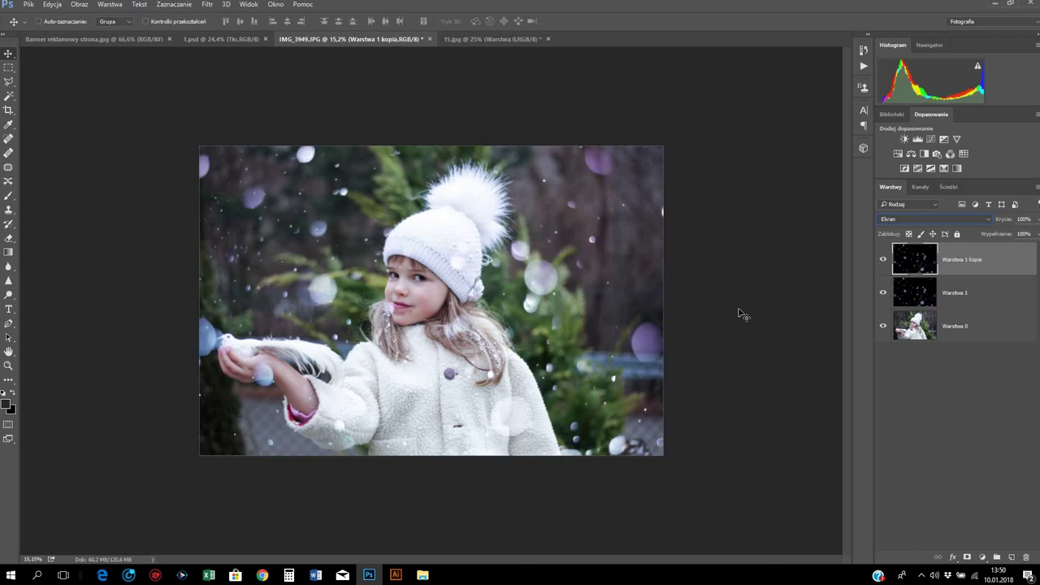
# Step: Switch to the Banner reklamowy strona.jpg overlay advertisement document
pyautogui.click(85, 39)
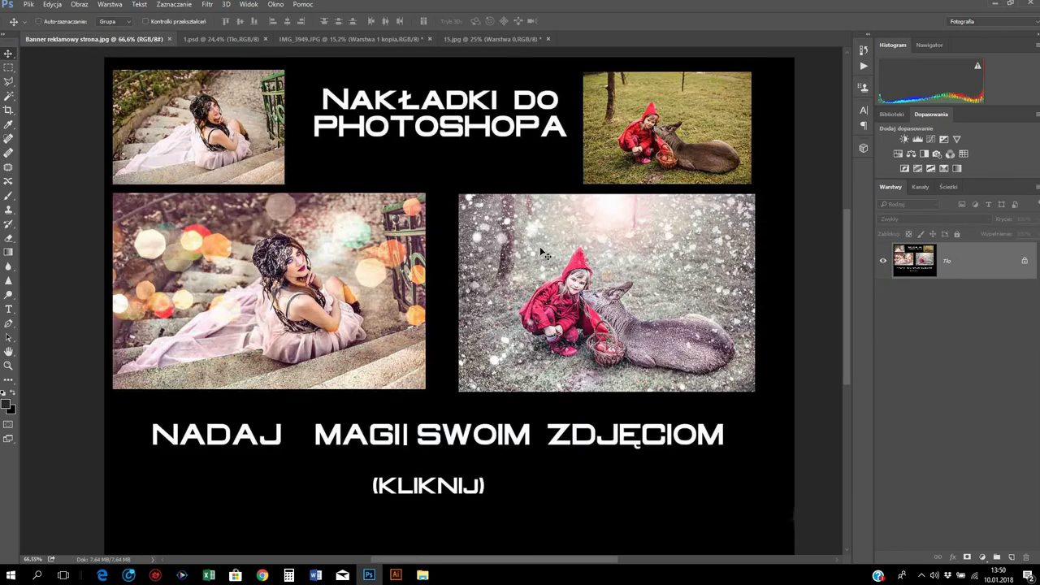